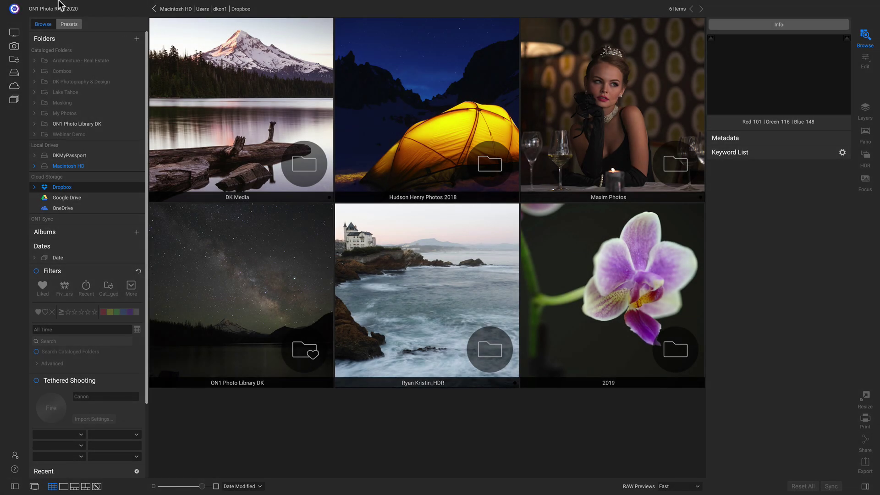
Step: Open Preferences… from the ON1 Photo RAW 2020 app menu to reach the General settings
mouse_move(60, 5)
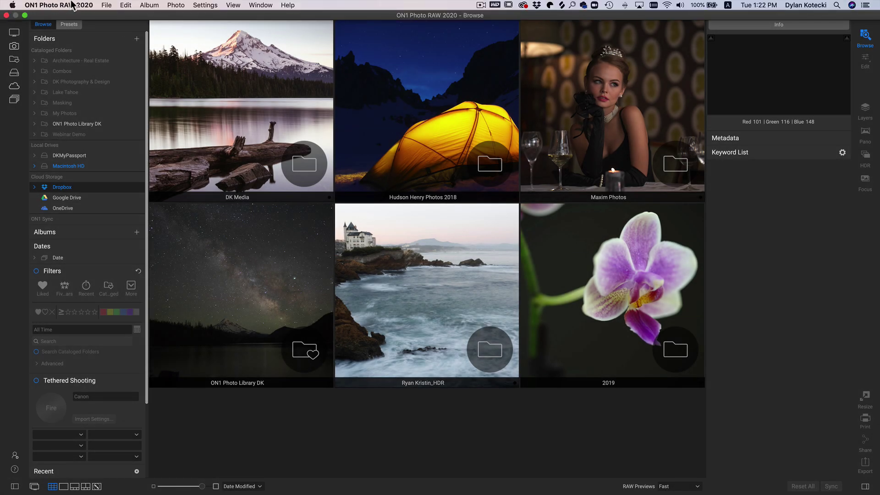
click(72, 6)
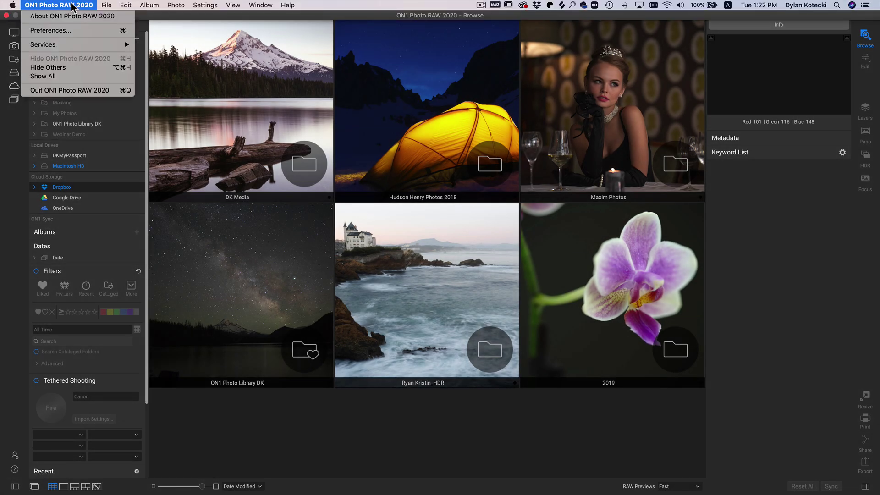
click(71, 32)
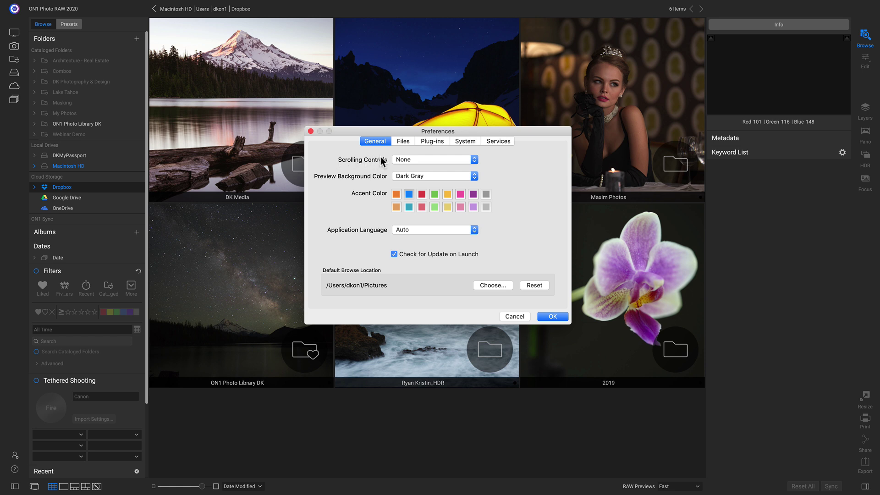
Step: Keep Scrolling Controls at None and set Preview Background Color to White
click(417, 160)
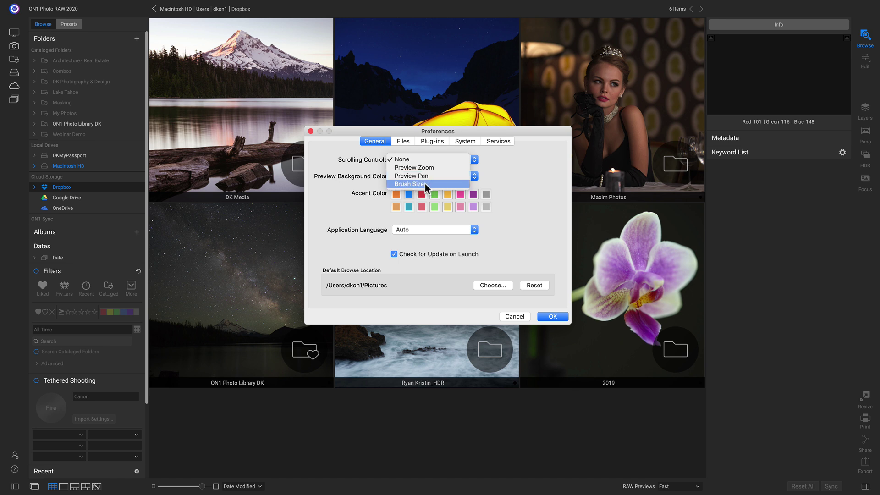
click(429, 159)
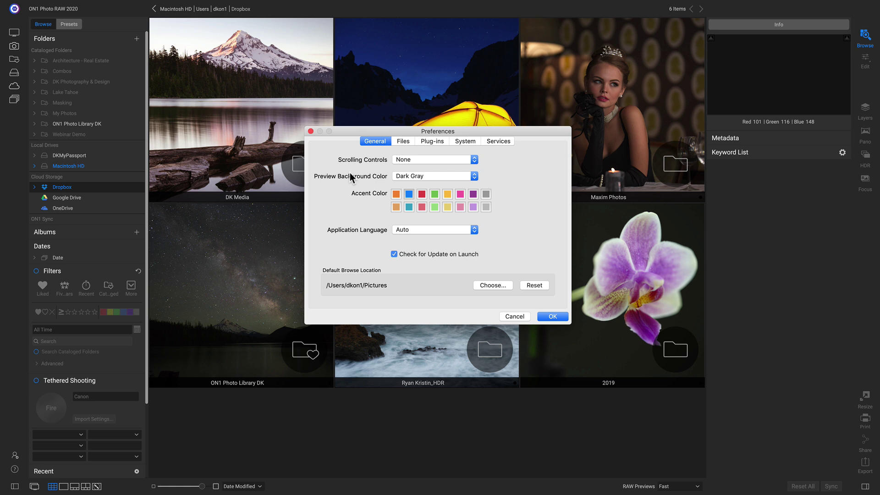
click(420, 175)
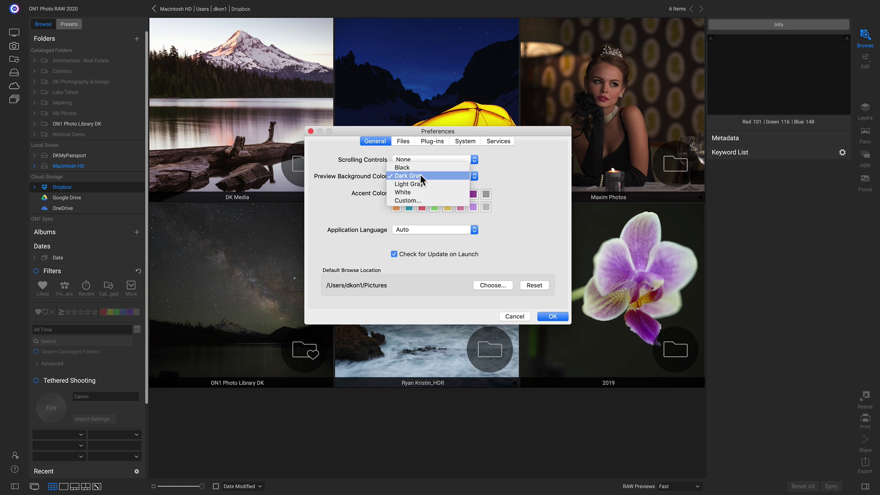
click(417, 191)
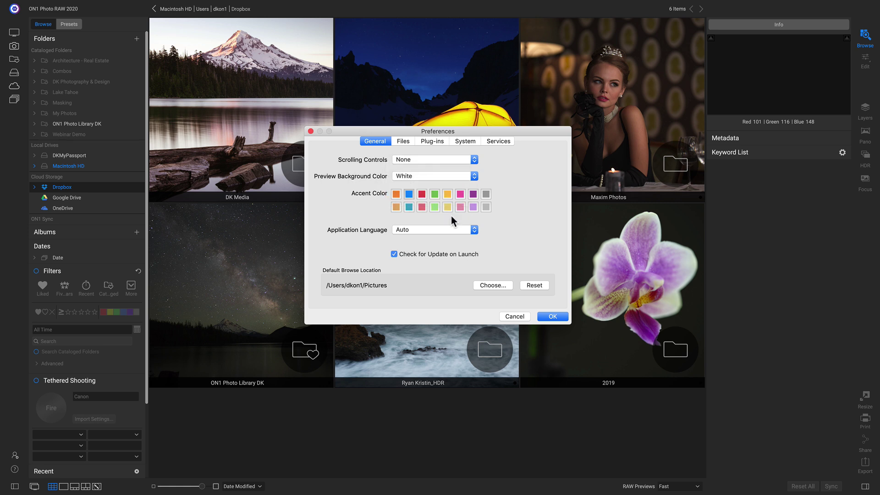
Step: Apply the preferences, open Lost Lake Sunrise (1 of 1).jpg from DK Media, then reopen Preferences
click(551, 316)
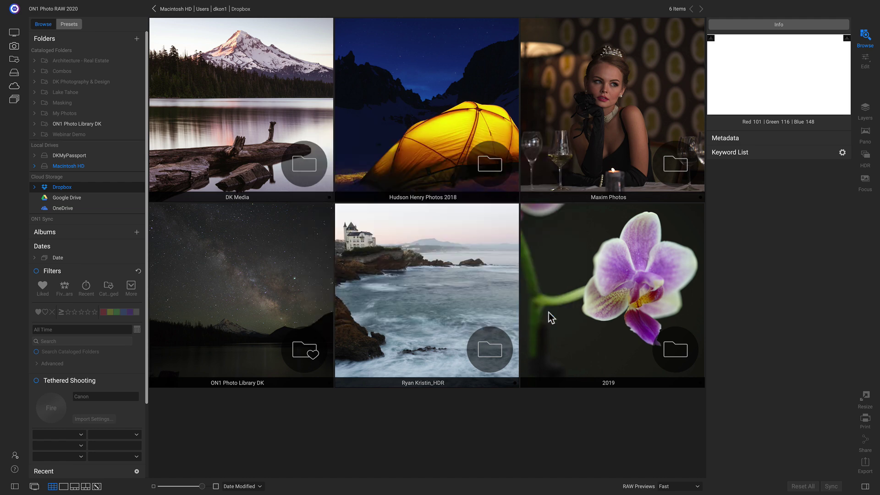
click(274, 145)
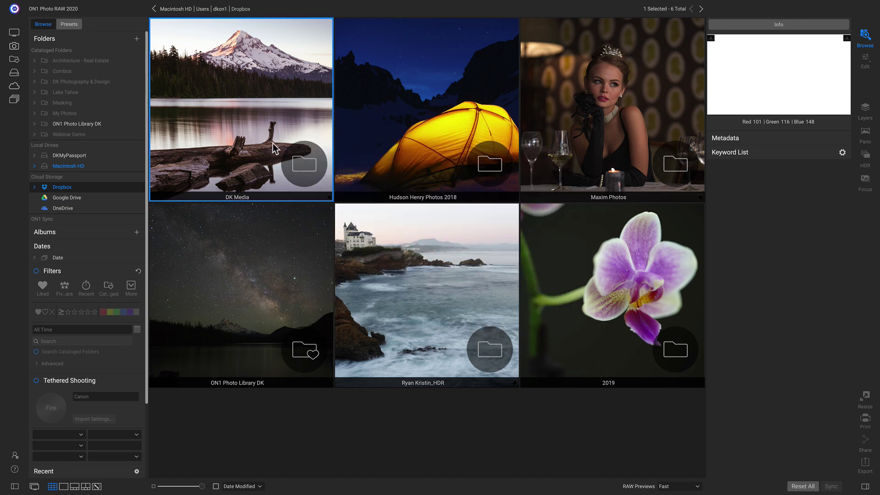
double_click(274, 148)
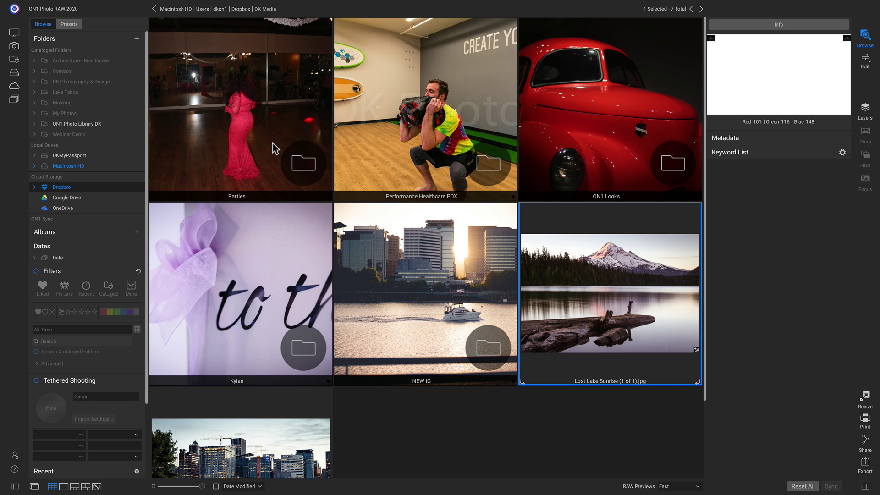
double_click(605, 286)
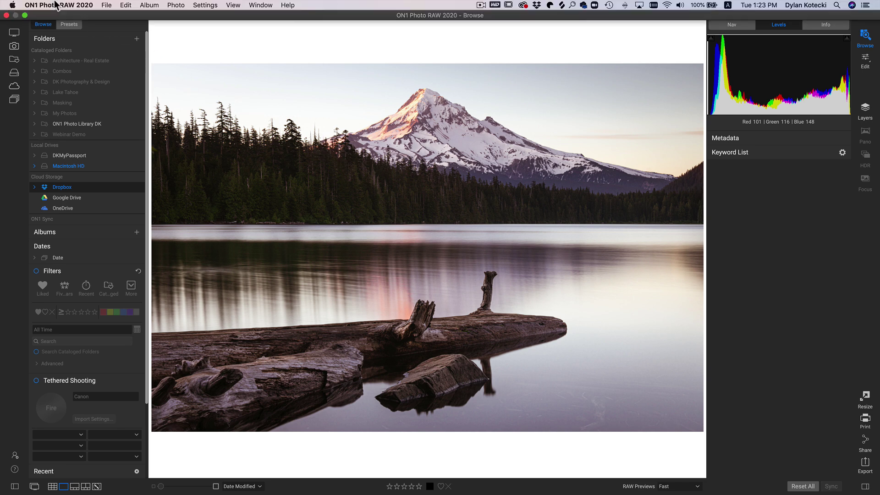
click(54, 4)
Step: Set Preview Background Color back to Dark Gray, leaving Application Language on Auto
click(54, 30)
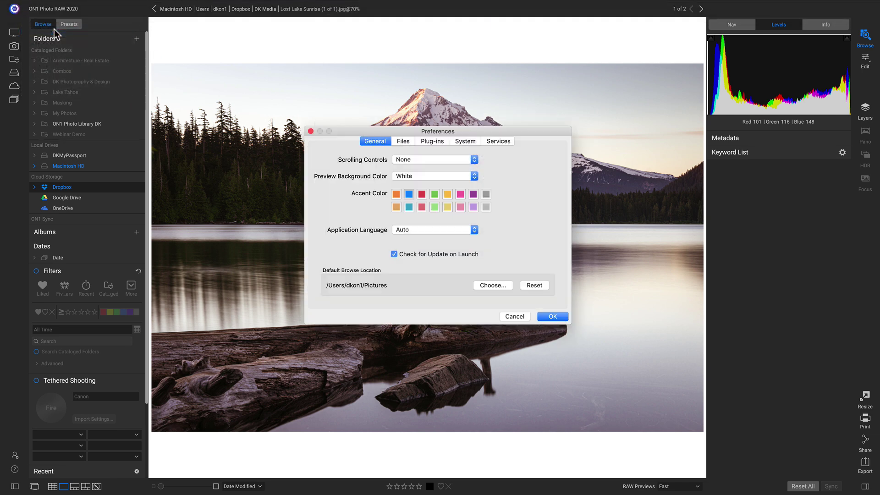
click(411, 174)
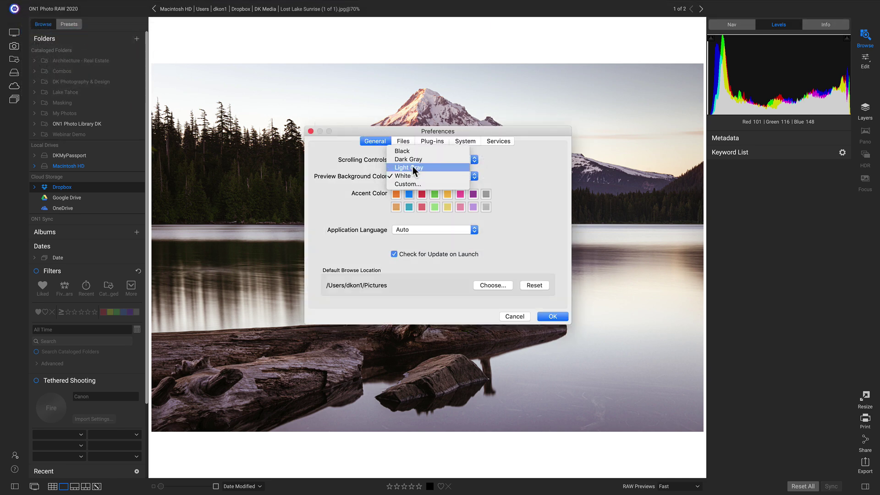
click(413, 159)
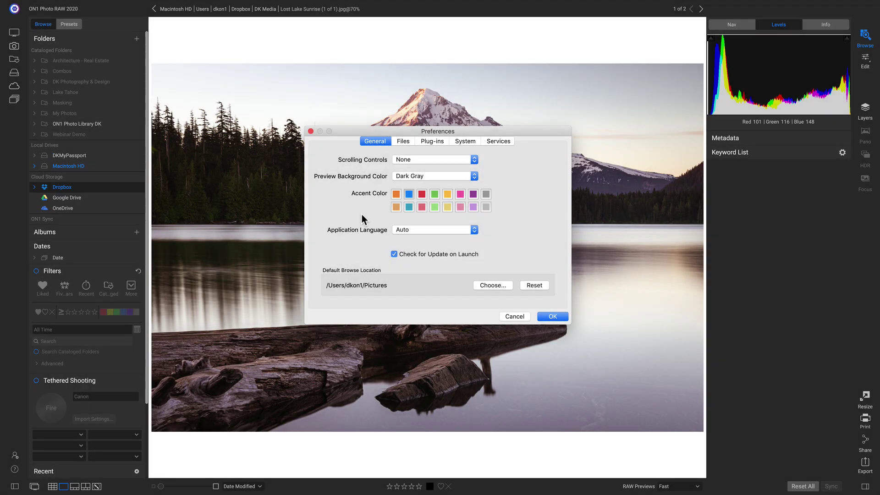
click(421, 230)
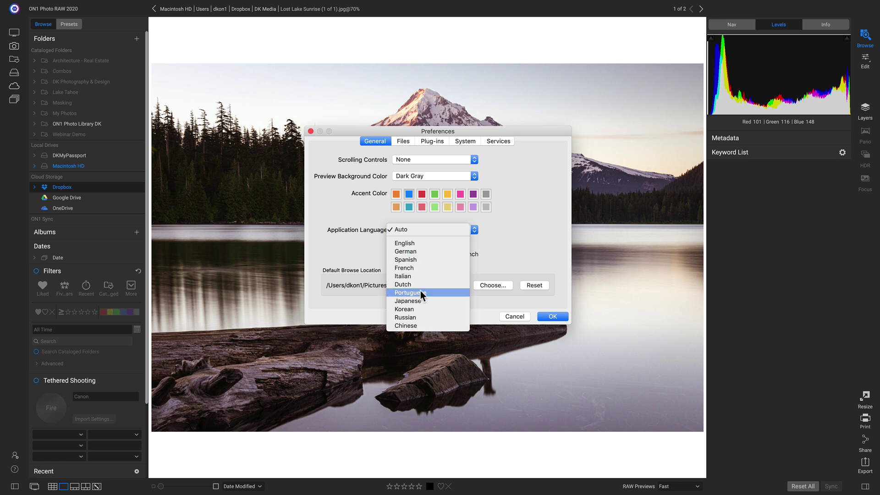
click(416, 229)
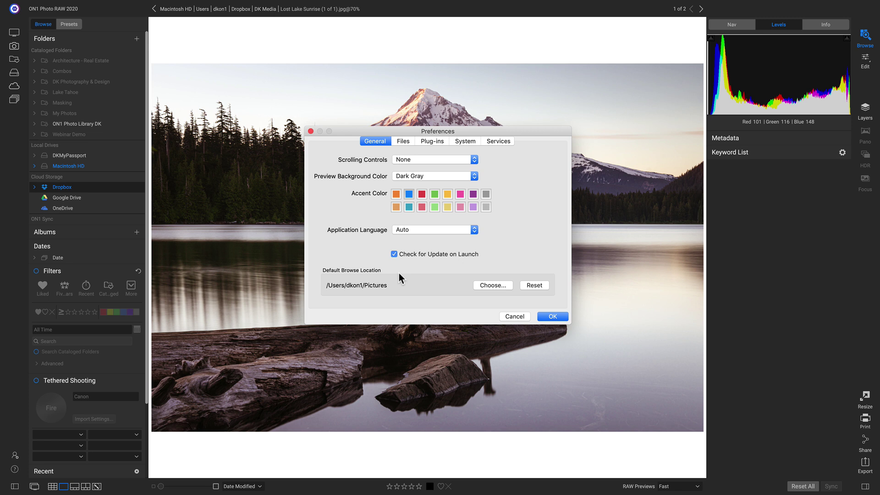
Step: On the Files tab, keep PSD (Supports Layers) and sRGB IEC61966-2.1 for external edits
click(403, 141)
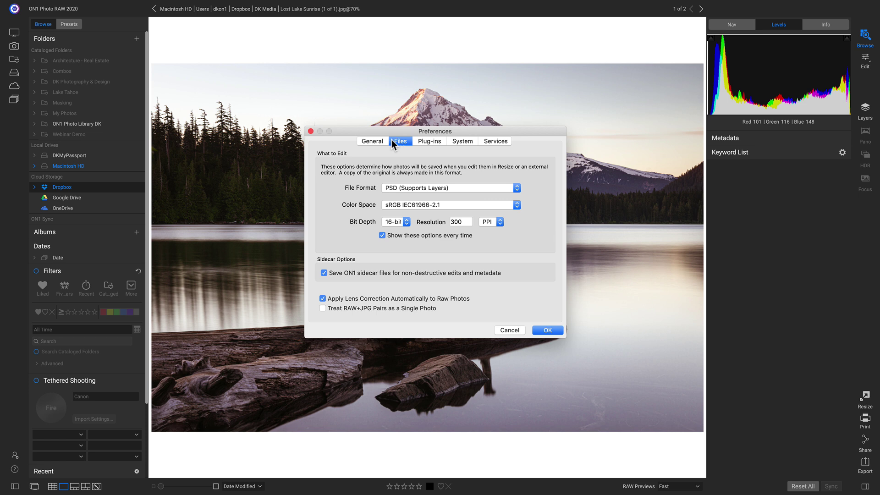
click(421, 186)
click(415, 187)
click(412, 188)
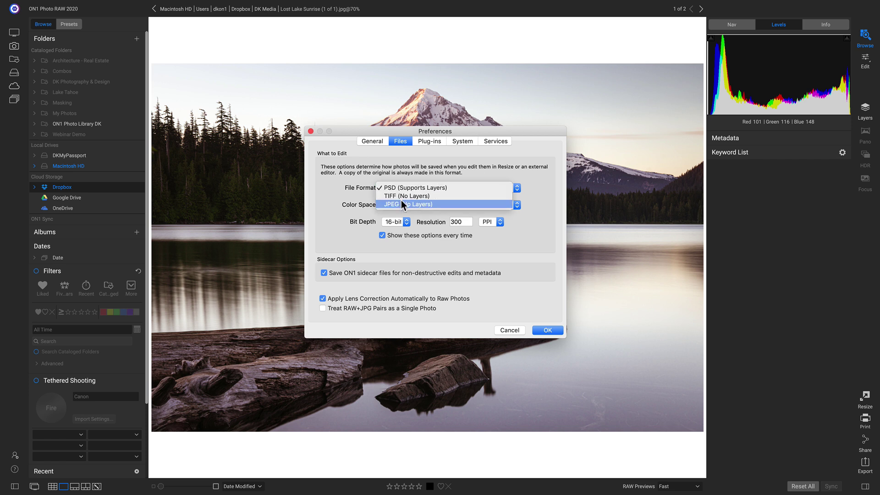
click(414, 186)
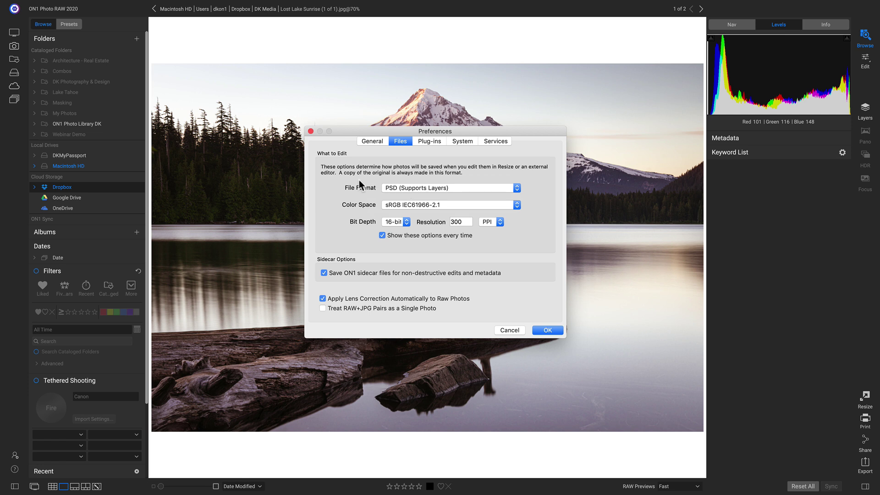
click(392, 204)
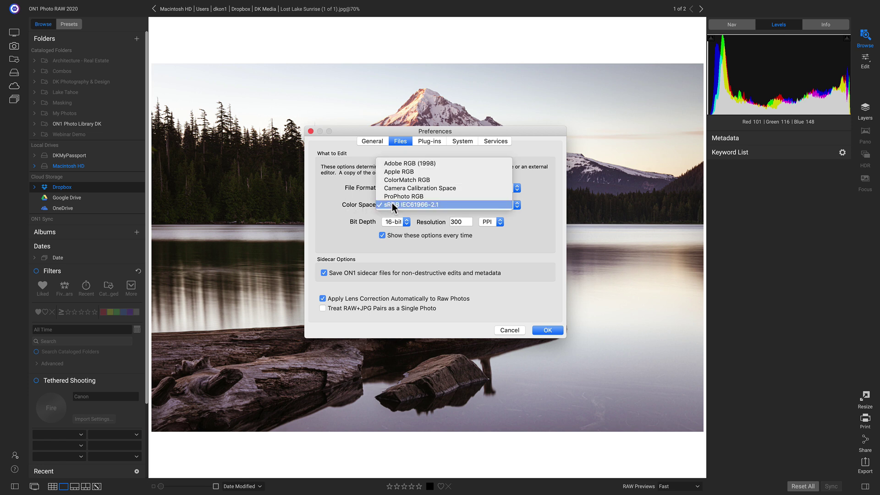
click(364, 207)
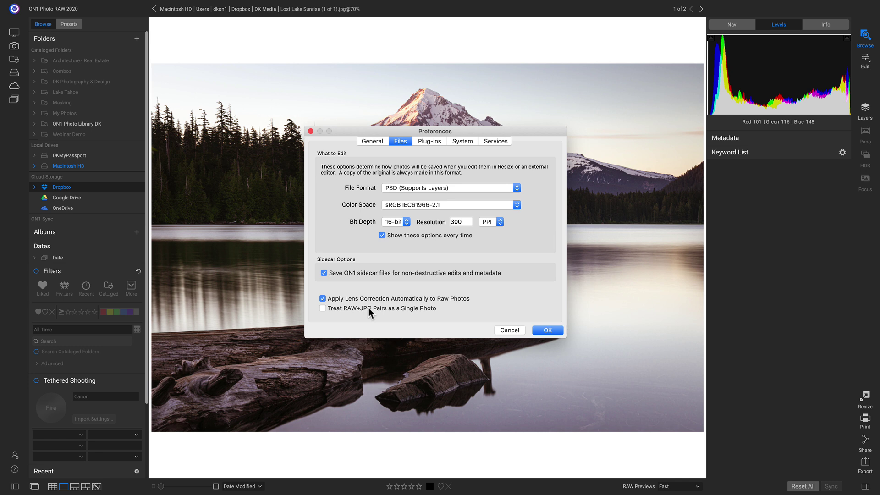
Step: On the Plug-ins tab, keep Photoshop results applied to Copy of the Current Layer
click(429, 143)
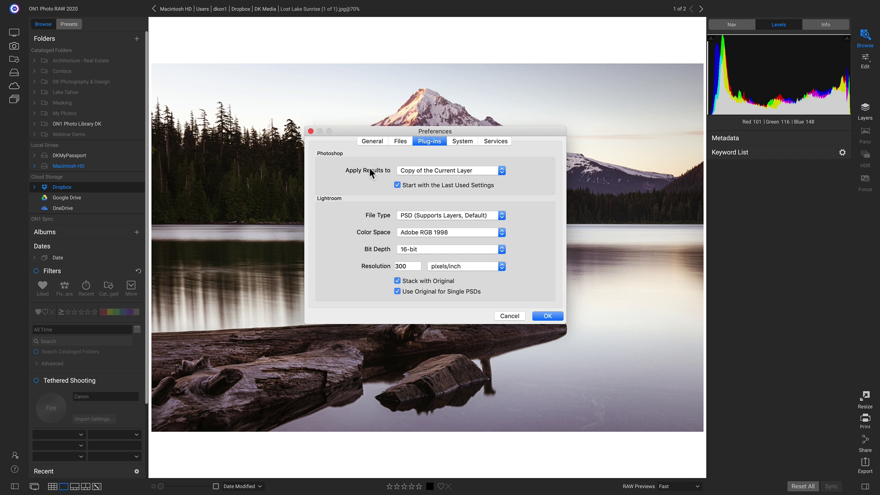
click(444, 173)
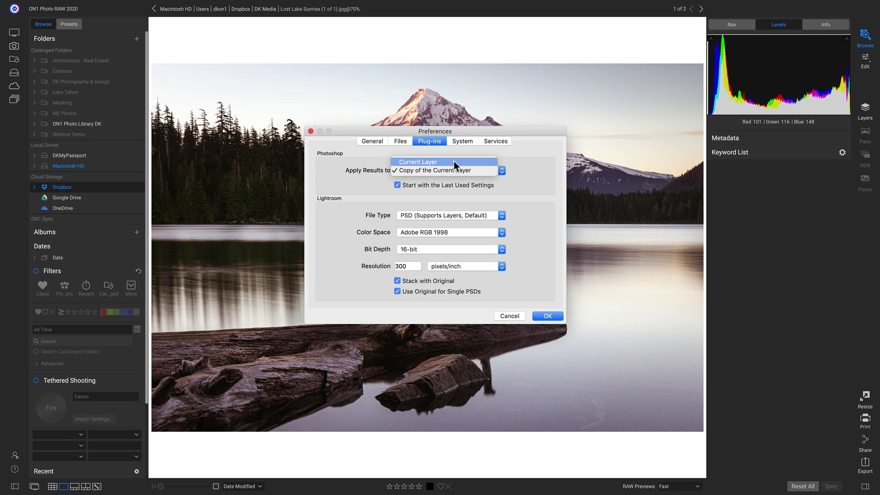
click(425, 170)
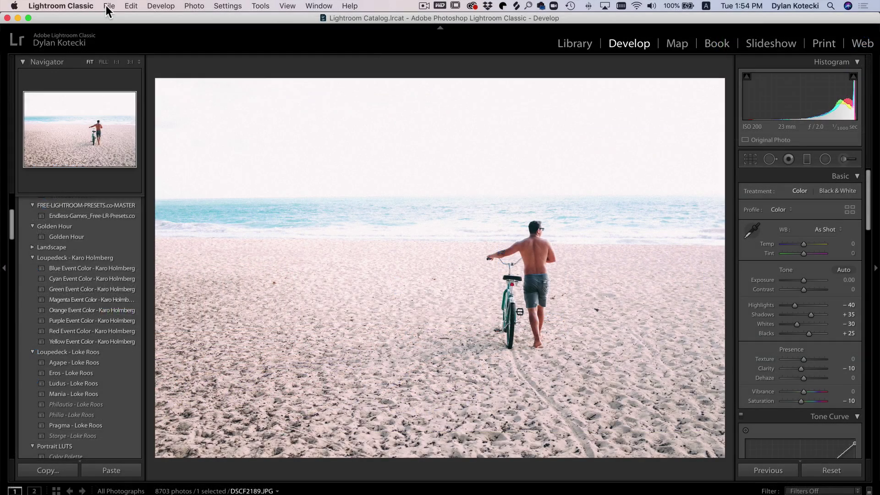
Step: Bring up the Plug-in Extras submenu under Lightroom Classic's File menu
click(109, 5)
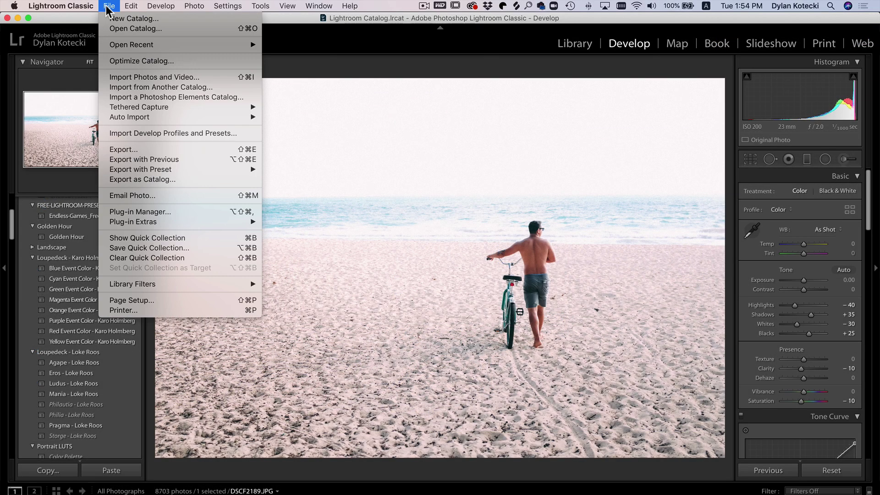
mouse_move(194, 220)
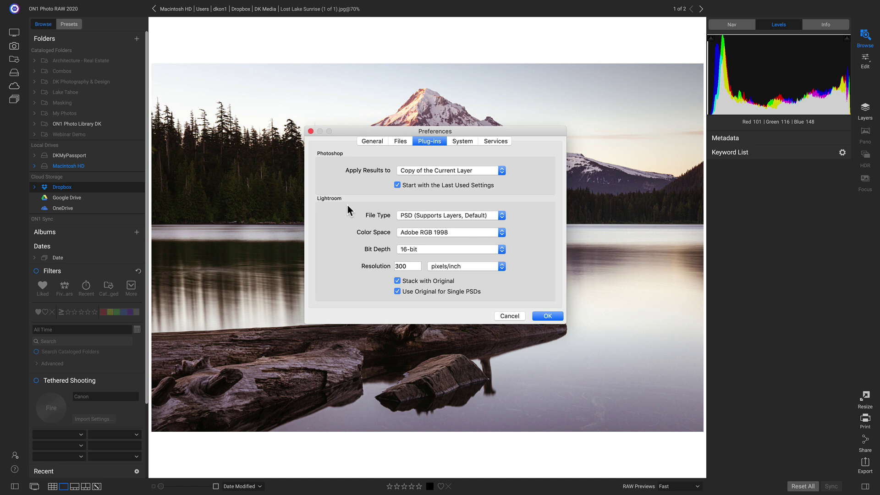
click(429, 214)
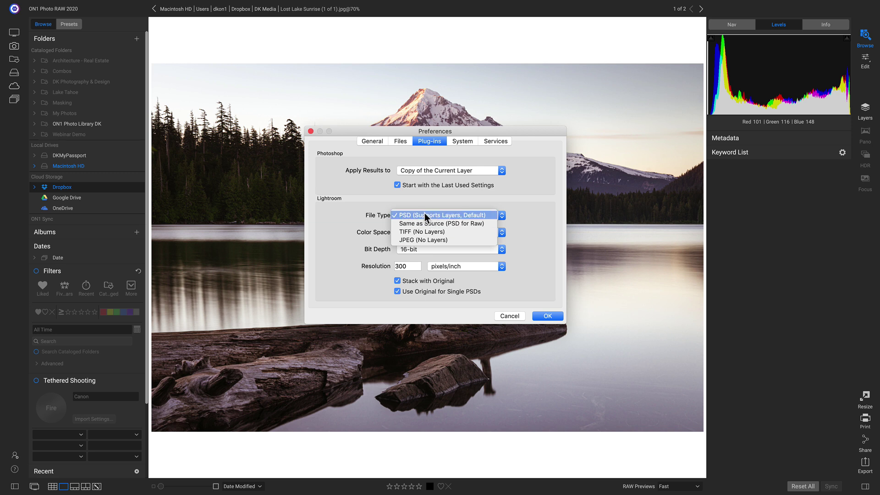
click(426, 215)
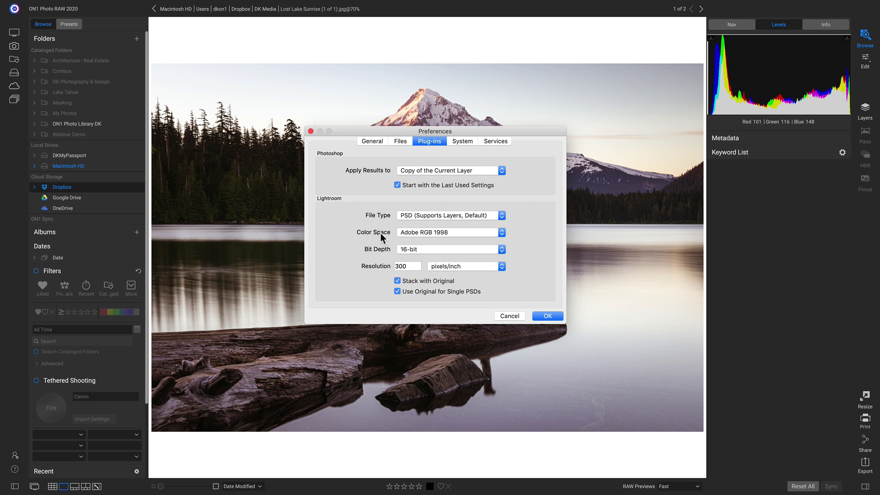
click(414, 233)
click(376, 231)
Step: Switch to the System preferences showing memory usage, browse cache and performance settings
click(459, 142)
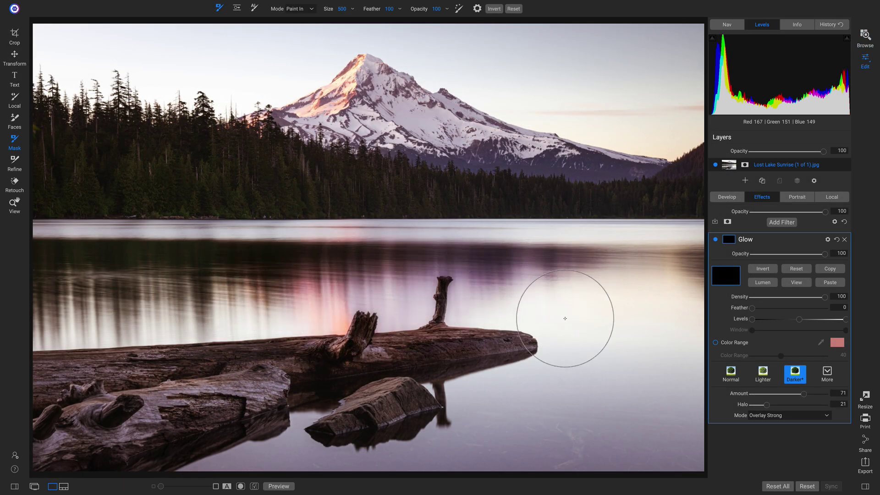
Step: Paint a Glow mask across the lake to test responsiveness
mouse_move(335, 375)
mouse_down()
mouse_move(438, 403)
mouse_move(554, 411)
mouse_move(647, 356)
mouse_move(634, 281)
mouse_move(525, 227)
mouse_move(335, 226)
mouse_up()
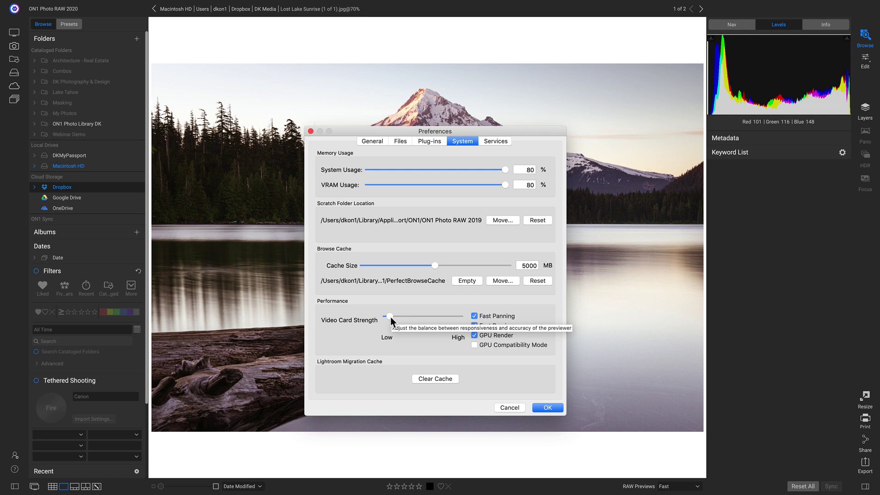
Step: Raise Video Card Strength from Low back to the middle of its range
drag(390, 316, 406, 316)
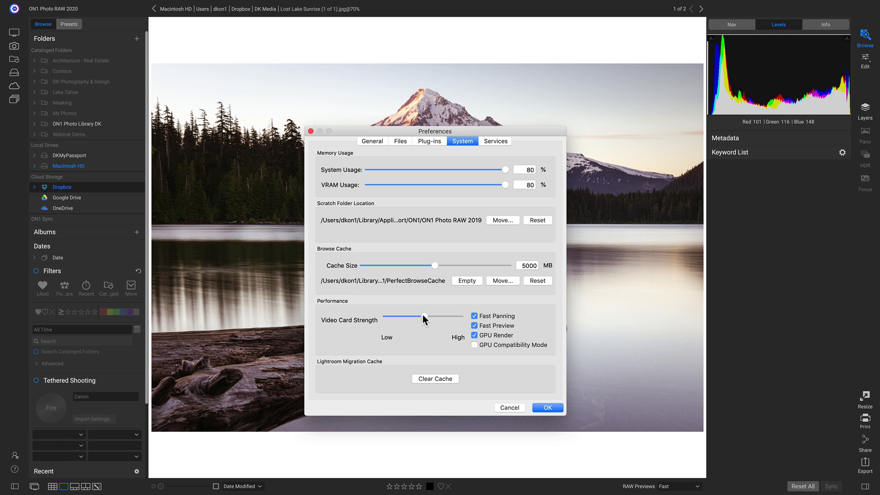
Step: Show the Services preferences listing Dropbox, Google Drive and Microsoft OneDrive as enabled sources
click(496, 140)
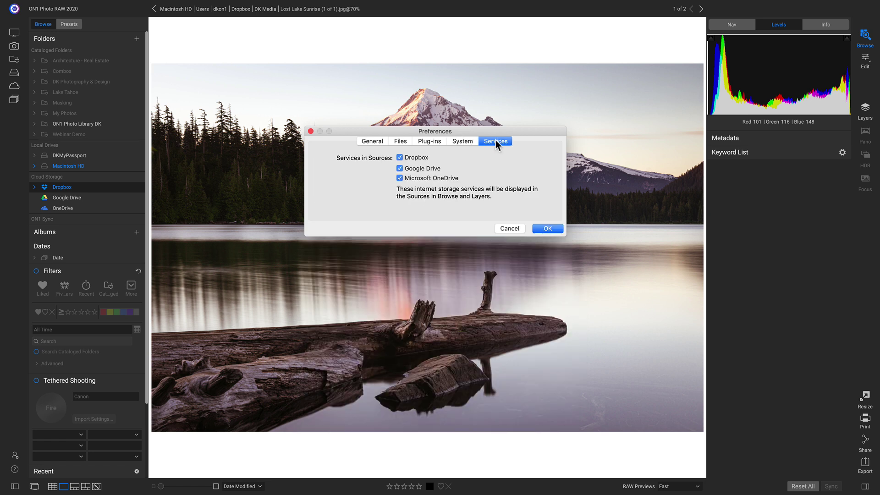